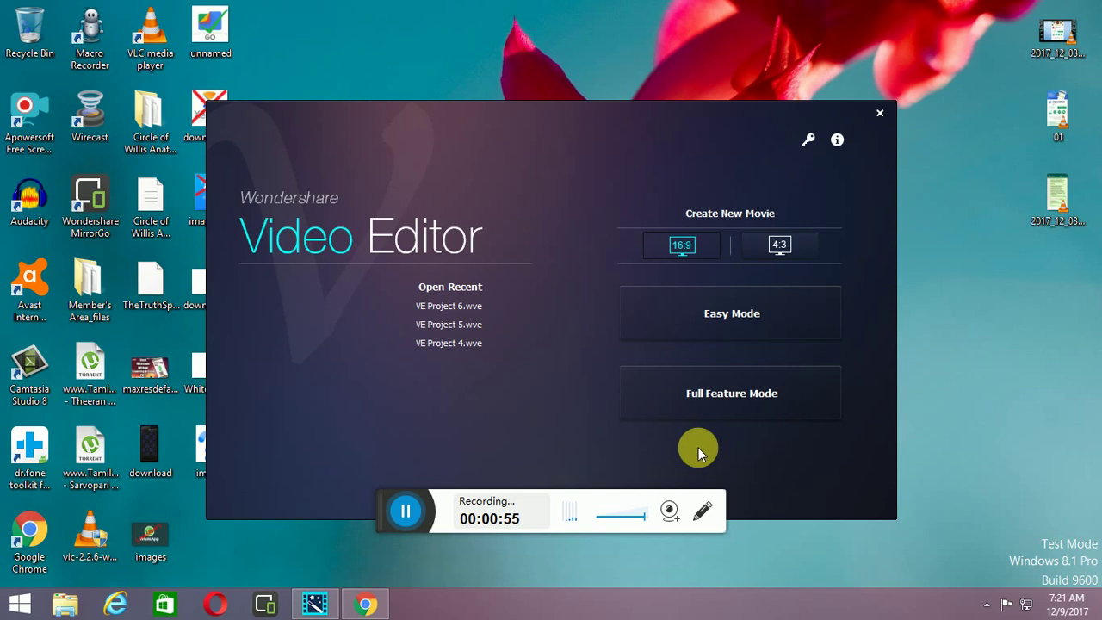
Step: Start a Full Feature Mode project and bring up the Open dialog on the Desktop
click(713, 404)
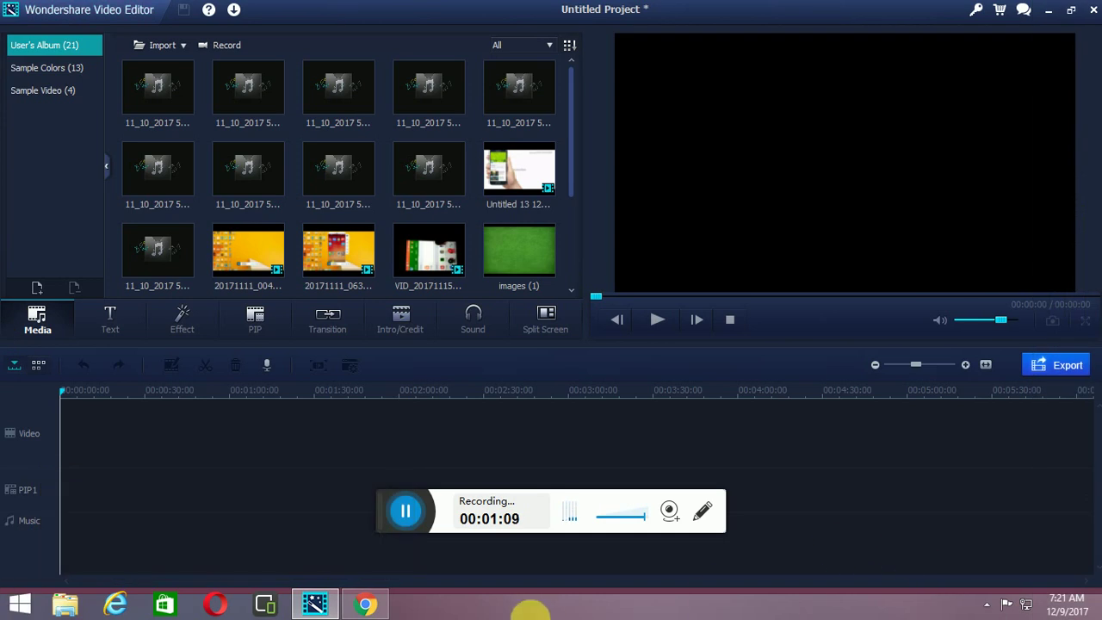
click(161, 52)
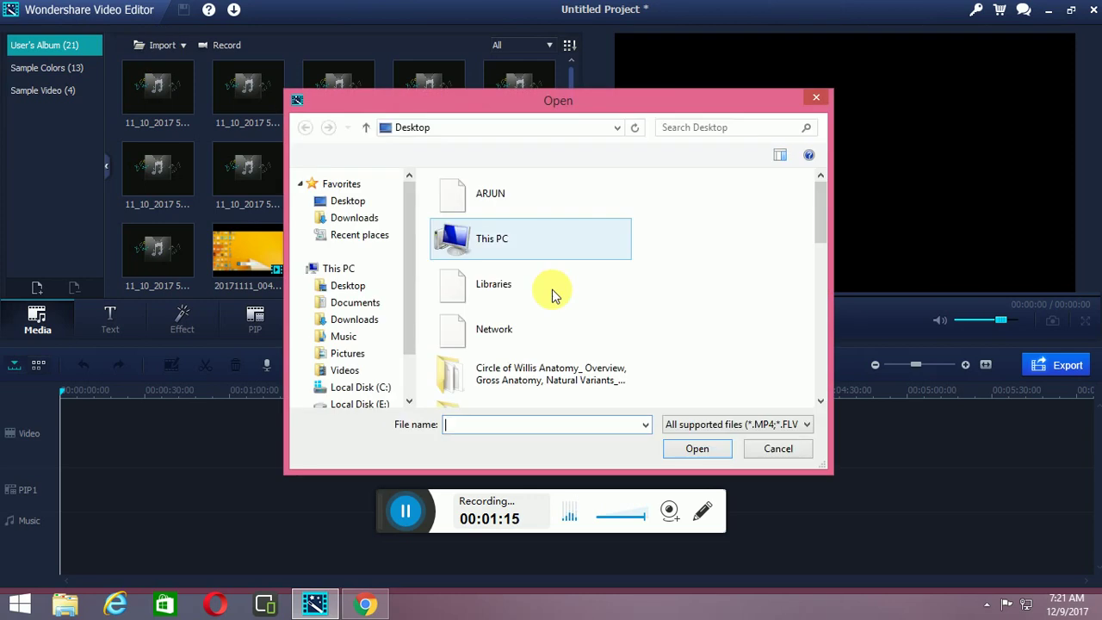
Step: Import the 2017_12_03_14_49_44 recording into the media library
drag(822, 206, 841, 367)
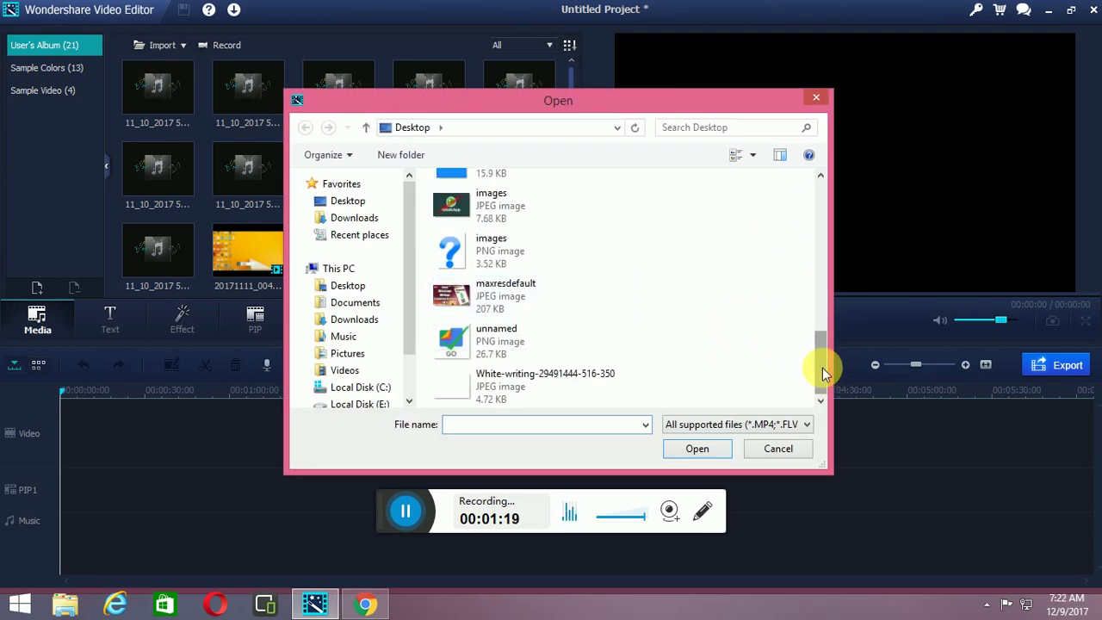
drag(822, 368, 822, 293)
click(517, 218)
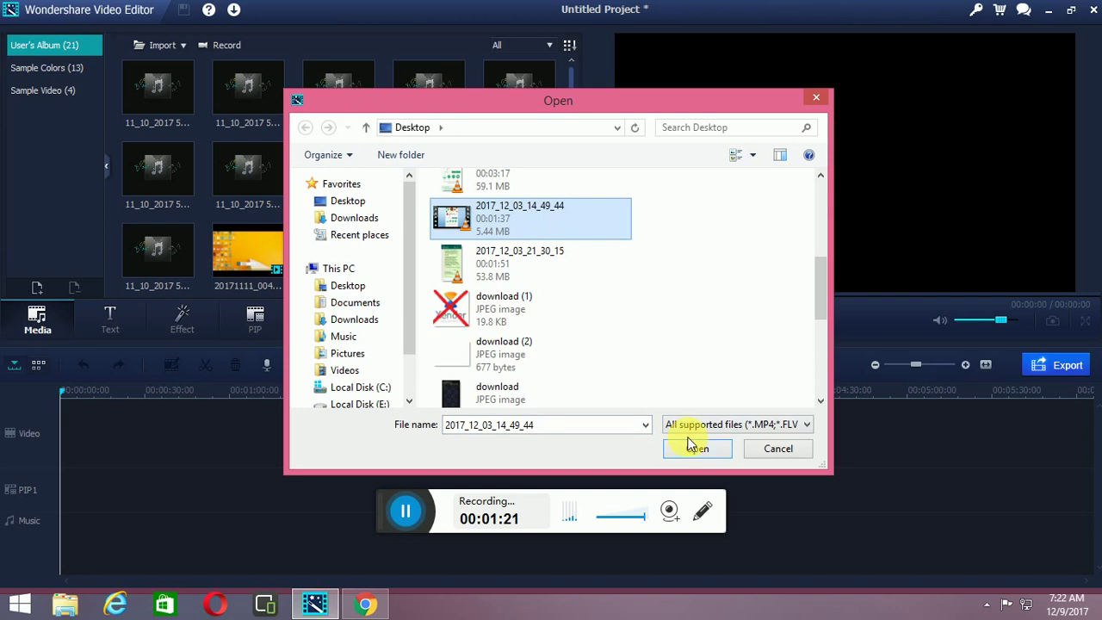
click(697, 449)
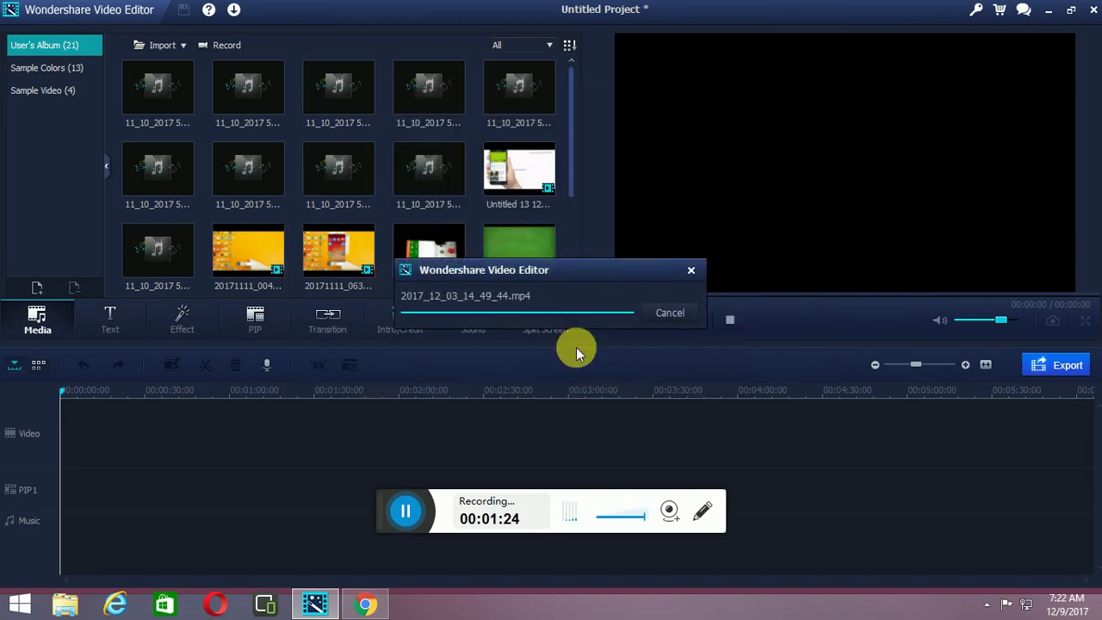
Step: Place the clip on the video track and play it at maximum volume
click(251, 263)
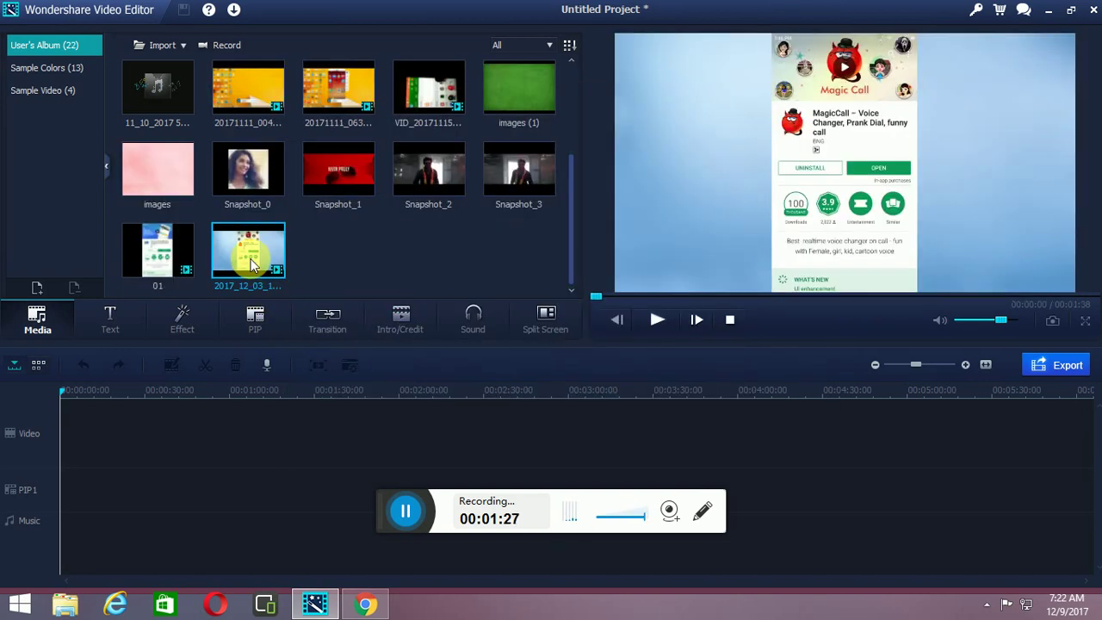
drag(252, 262, 189, 433)
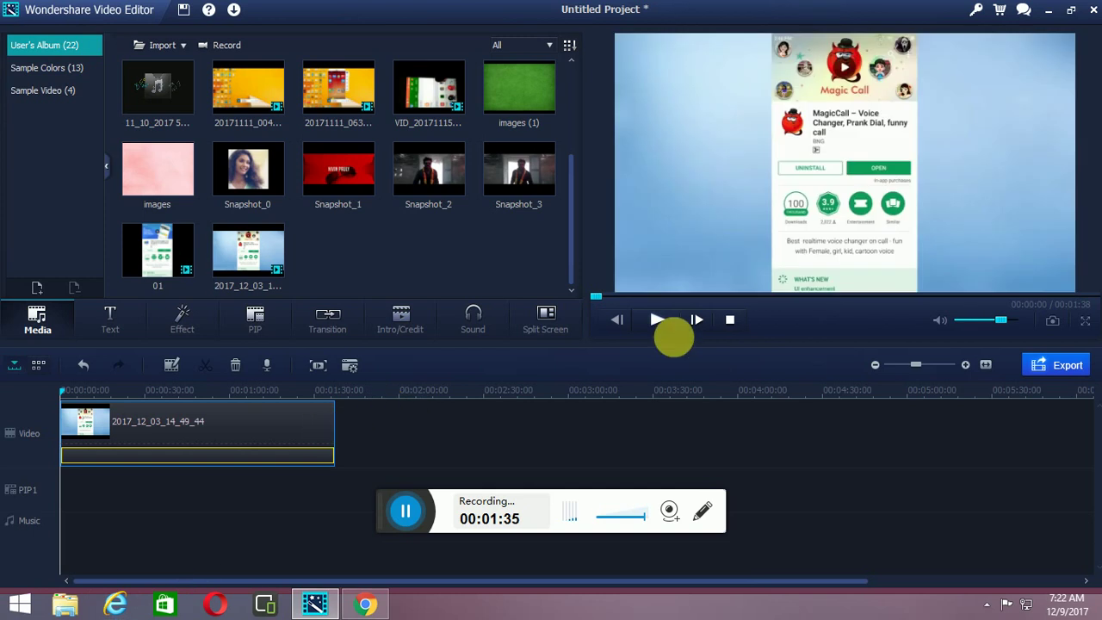
click(657, 319)
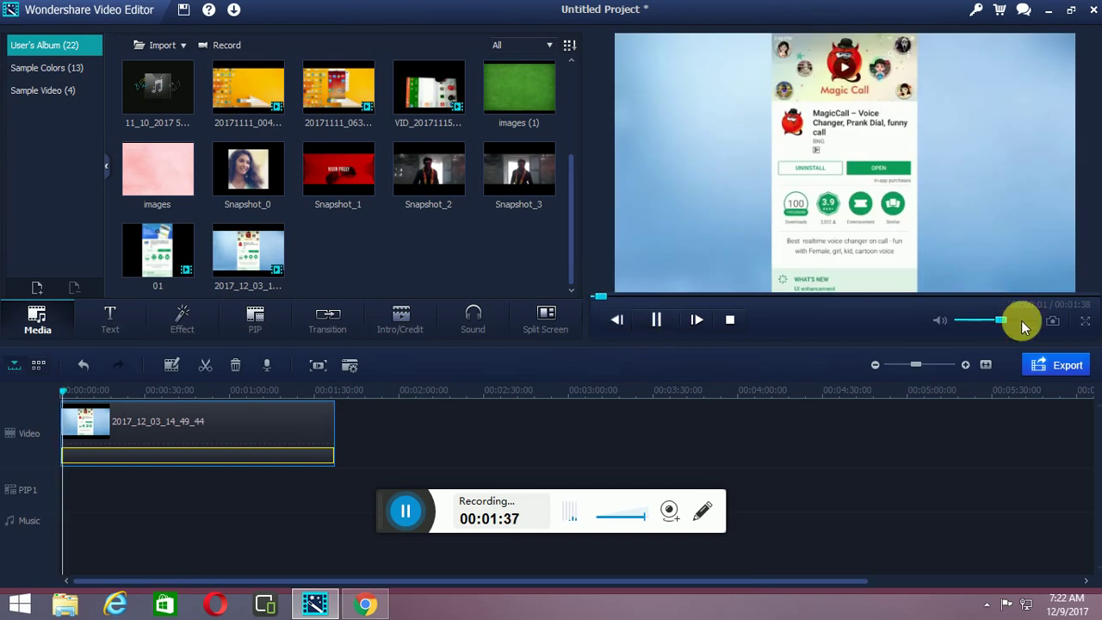
drag(1004, 318, 1025, 318)
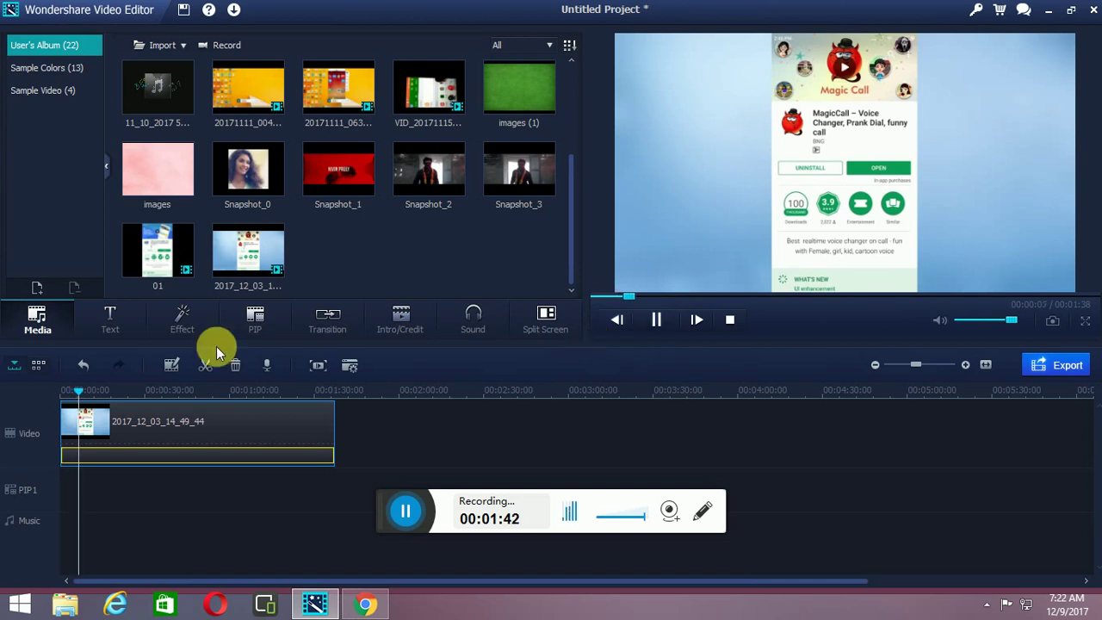
click(94, 329)
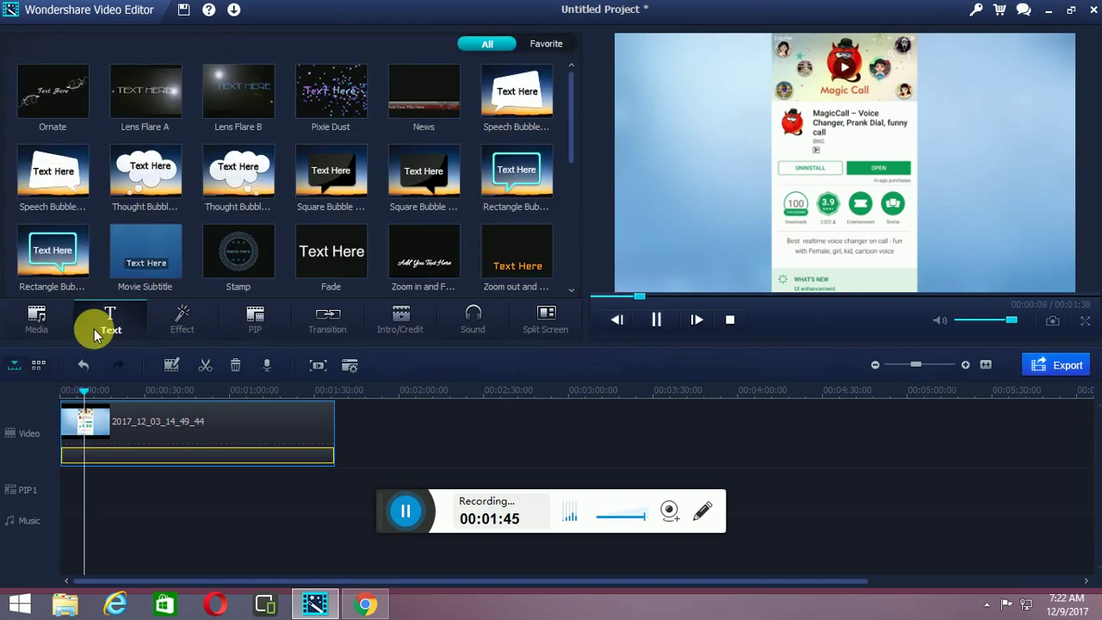
Step: Apply the Speech Bubble text template and open its text clip for editing
click(658, 318)
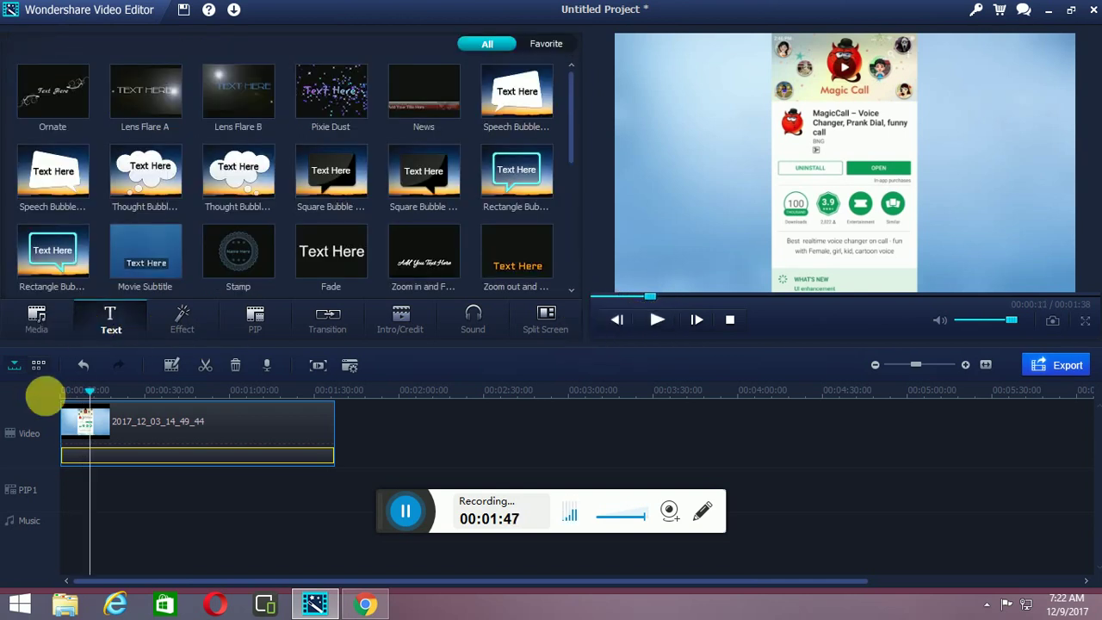
click(506, 112)
right_click(508, 109)
click(521, 122)
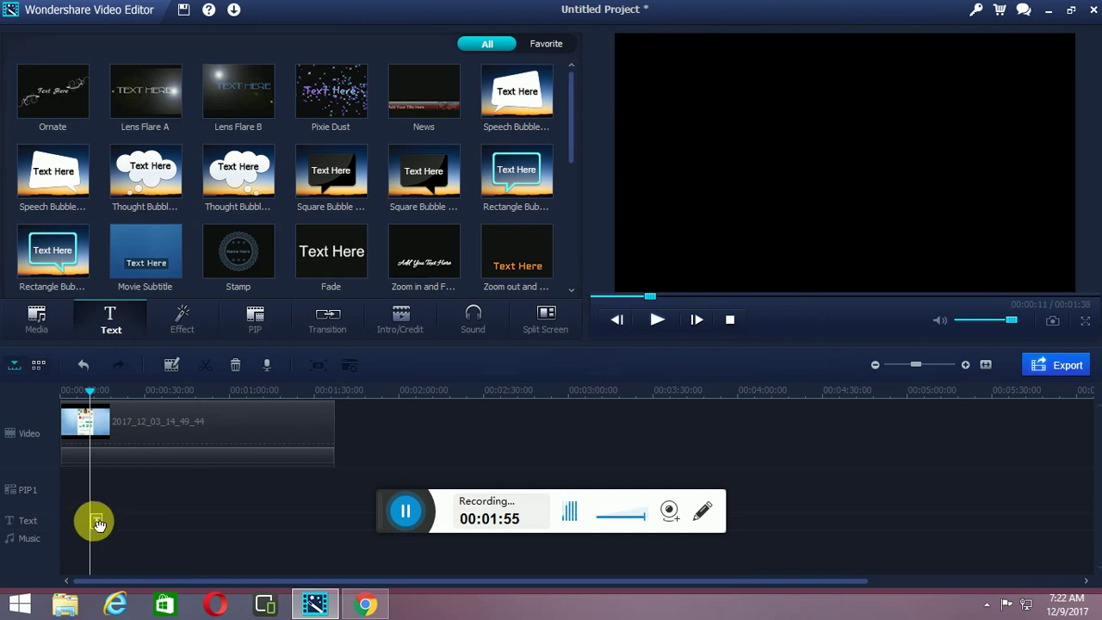
click(97, 521)
right_click(97, 521)
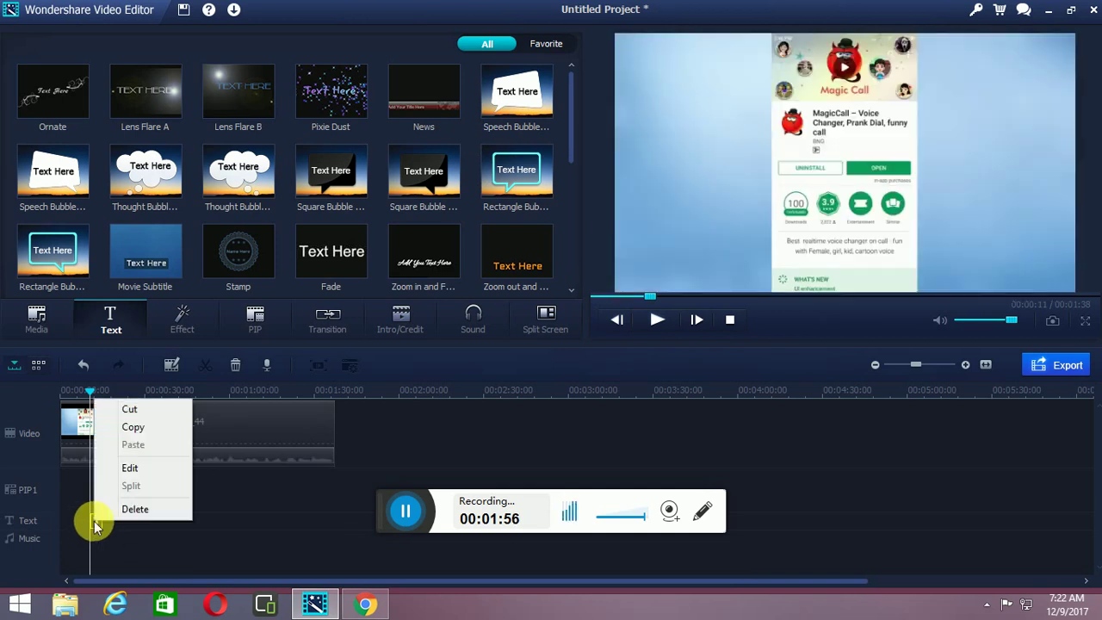
click(129, 467)
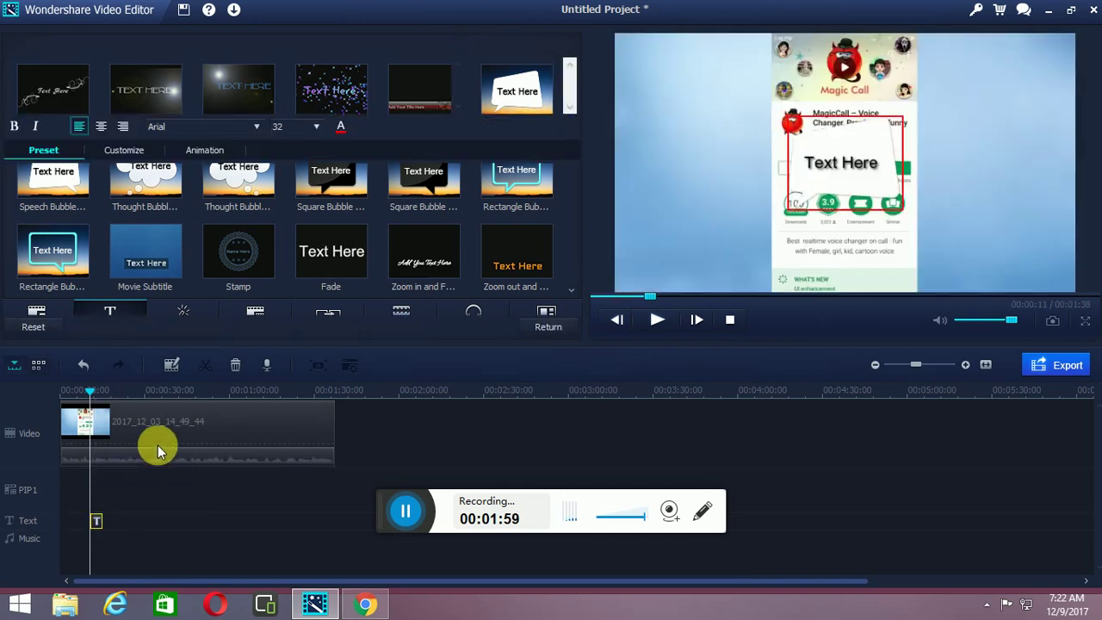
Step: Change the caption to 'hi' in Text style 16 and move it top-right
drag(93, 72, 12, 77)
key(BackSpace)
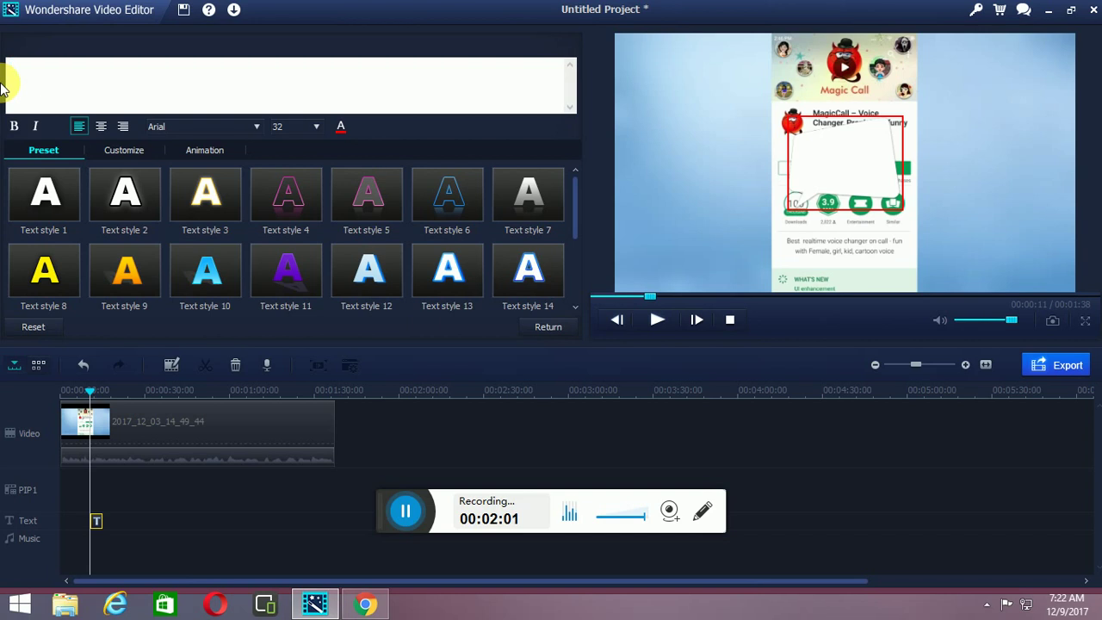
text(hi)
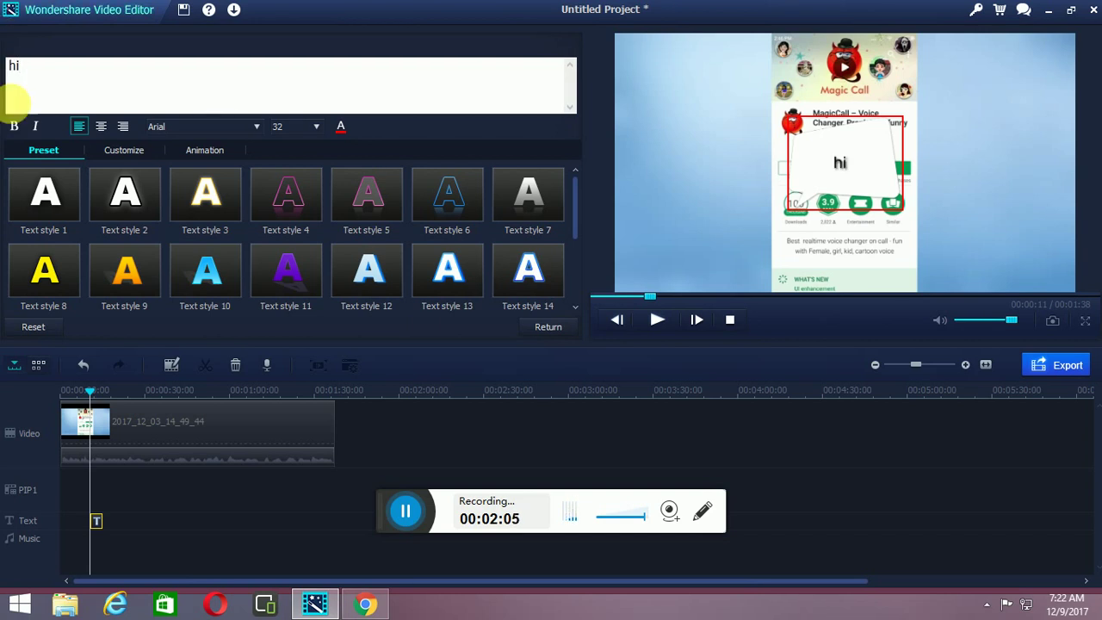
key(BackSpace)
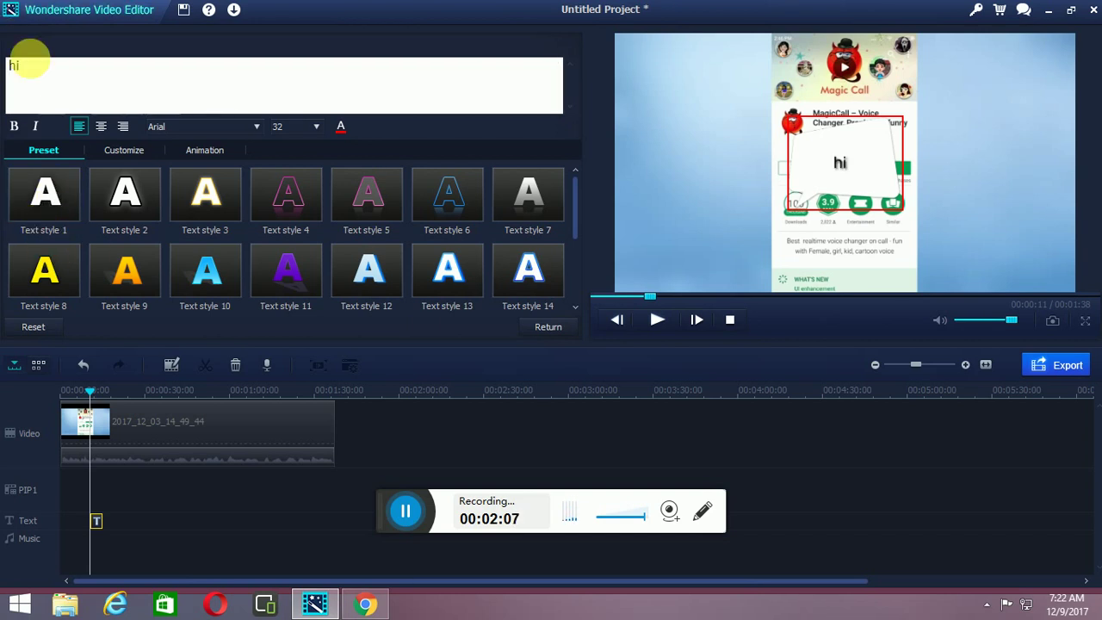
click(131, 272)
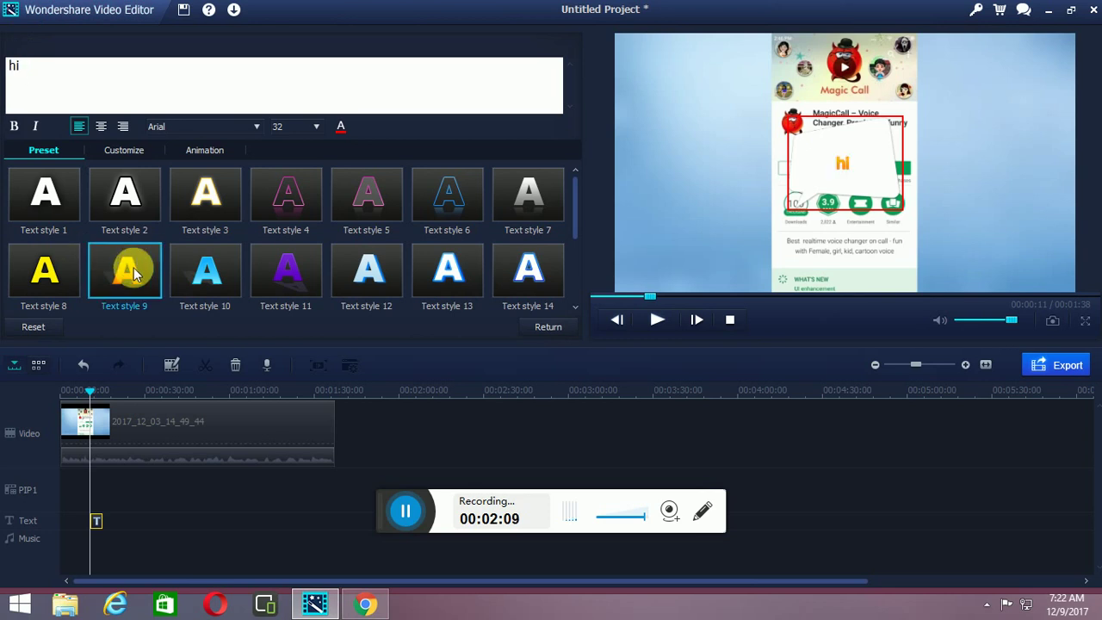
click(252, 285)
scroll(173, 211, down, 2)
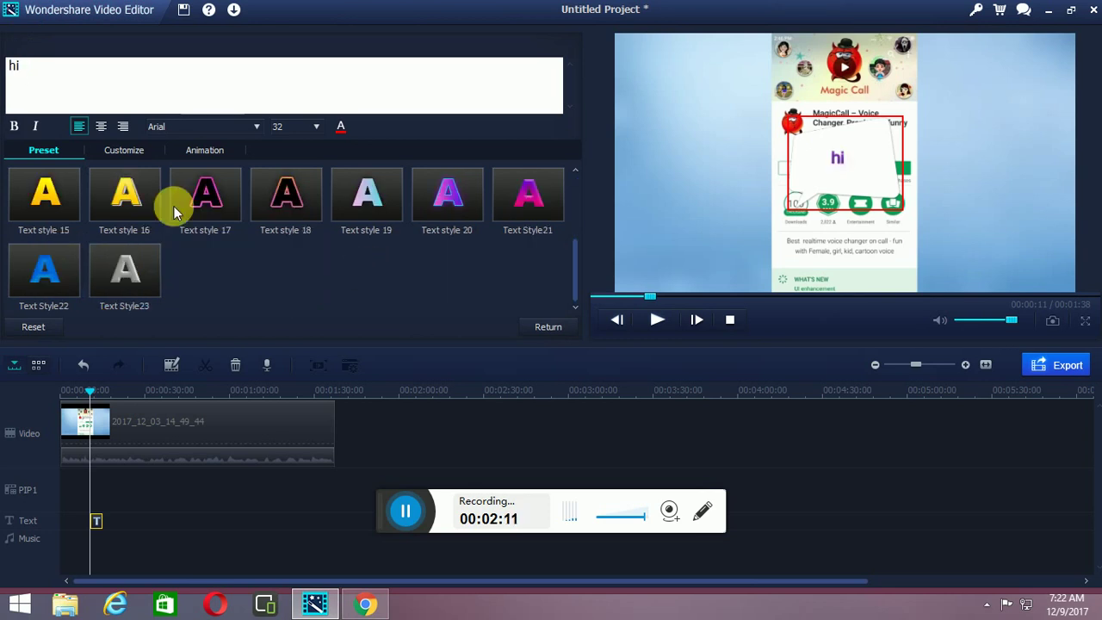
click(147, 204)
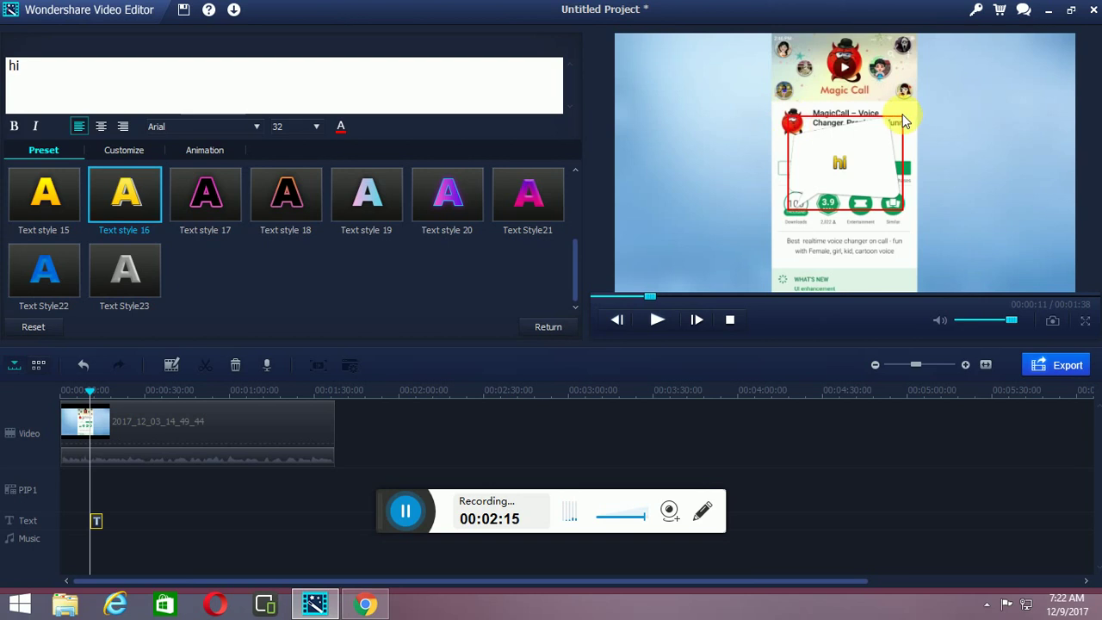
drag(909, 125, 1059, 49)
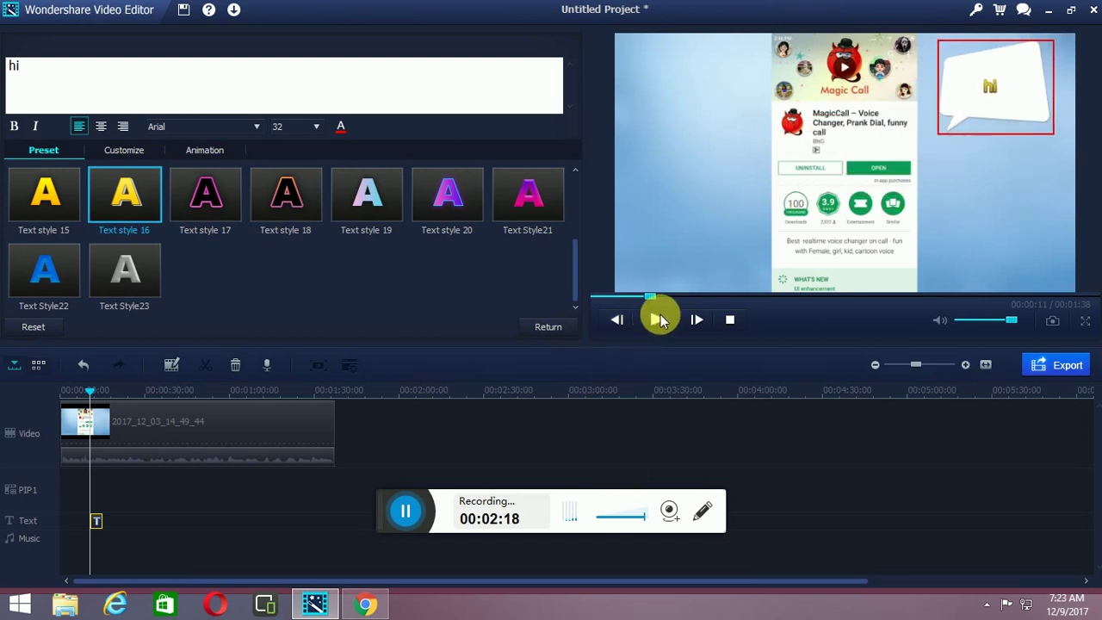
click(656, 319)
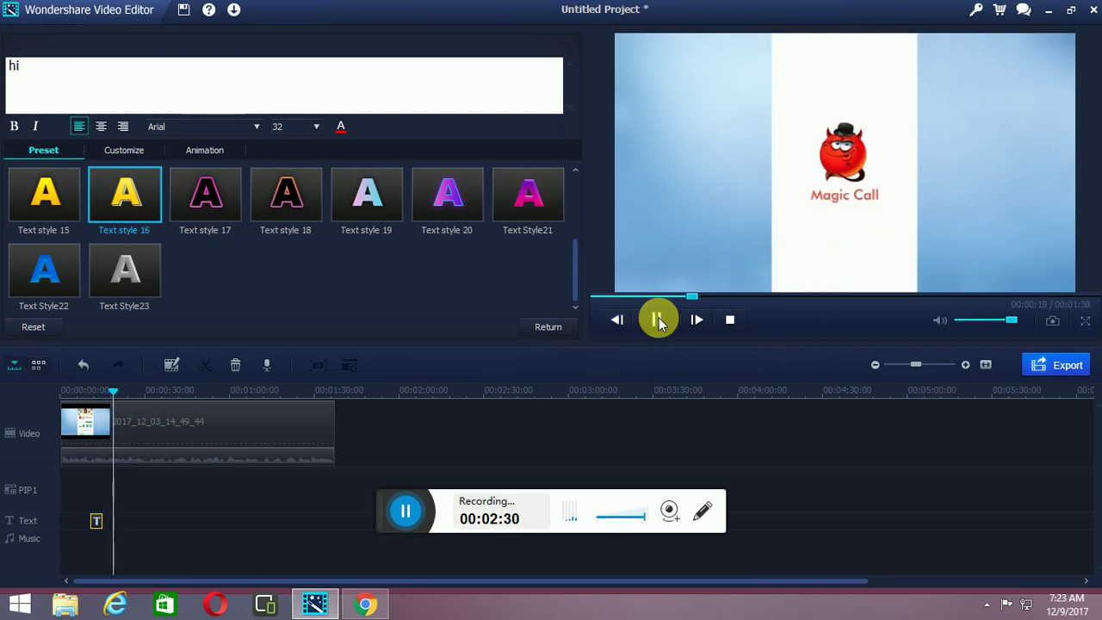
Step: Trim the phone recording clip so it ends at 00:00:30 on the timeline
click(657, 319)
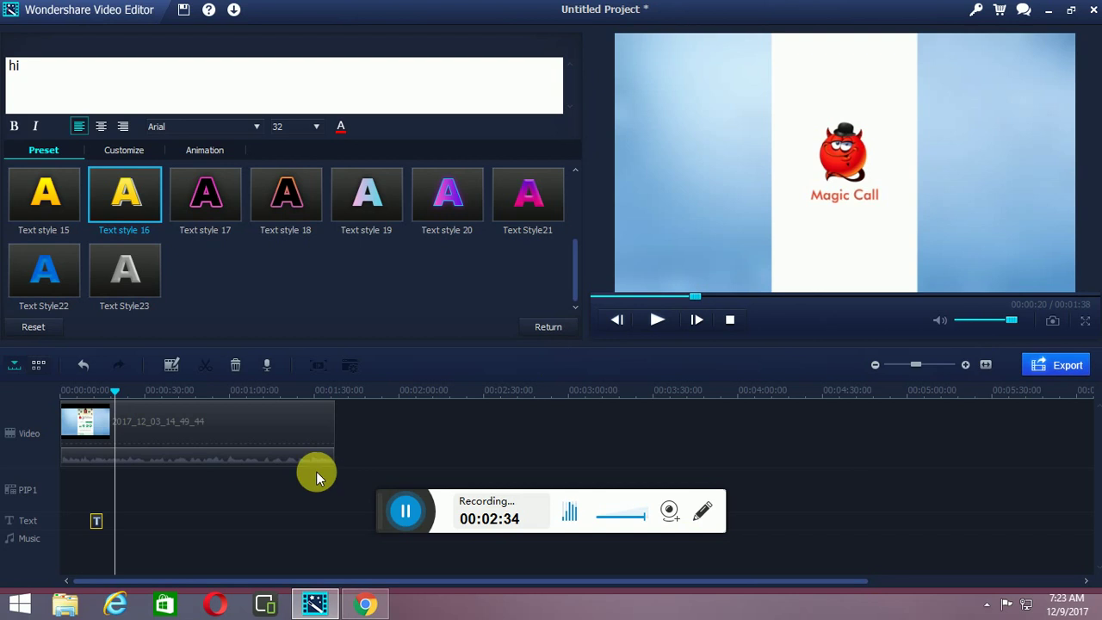
double_click(331, 434)
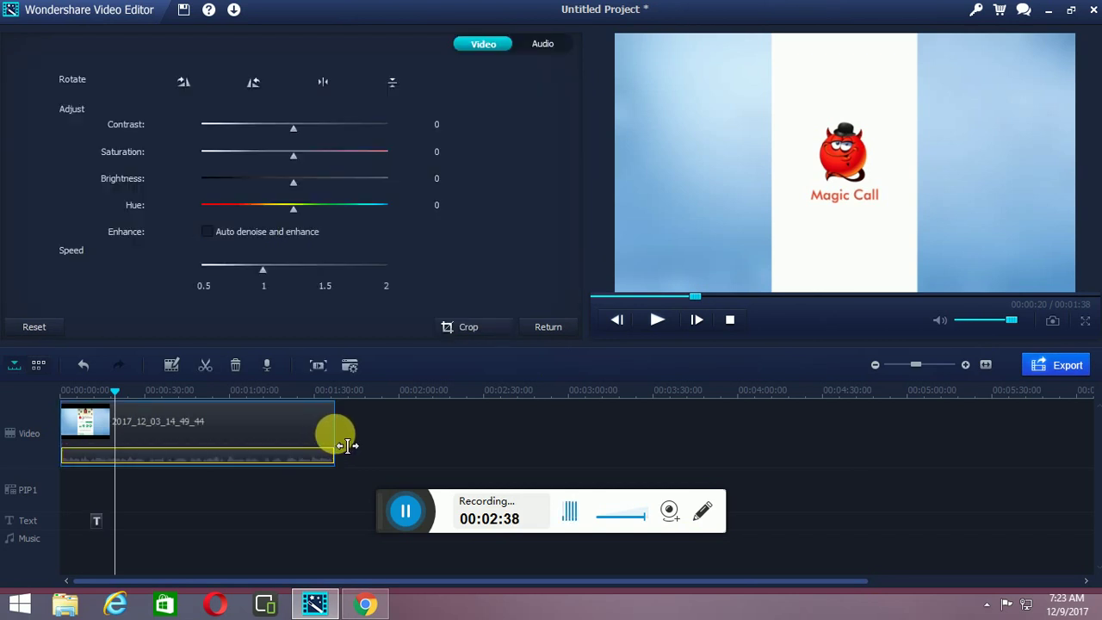
click(656, 319)
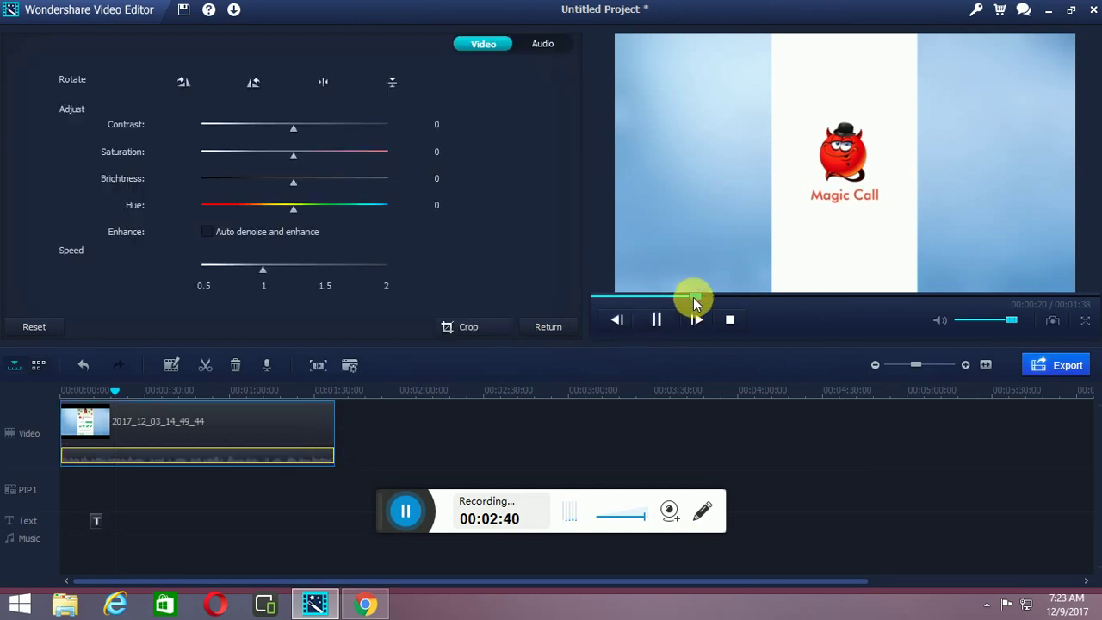
drag(694, 302, 1093, 299)
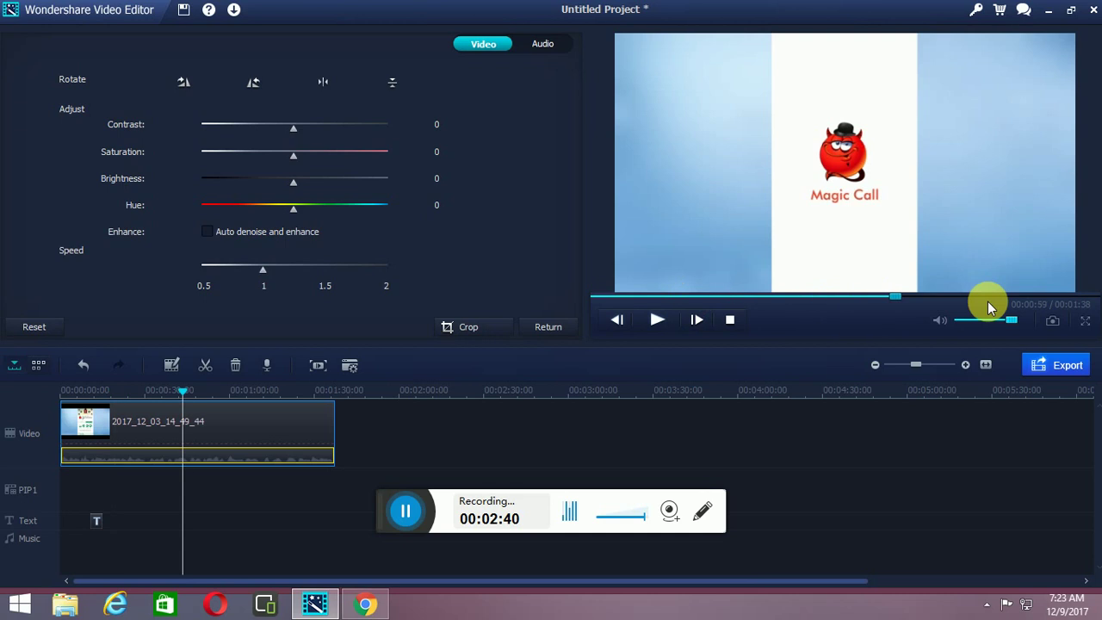
click(338, 435)
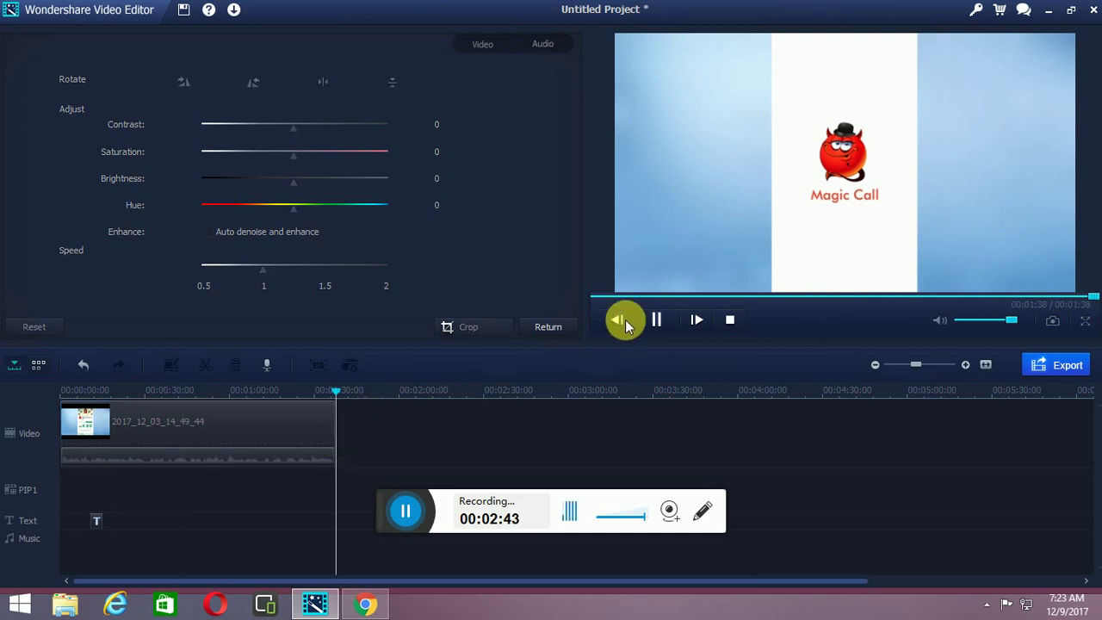
click(192, 436)
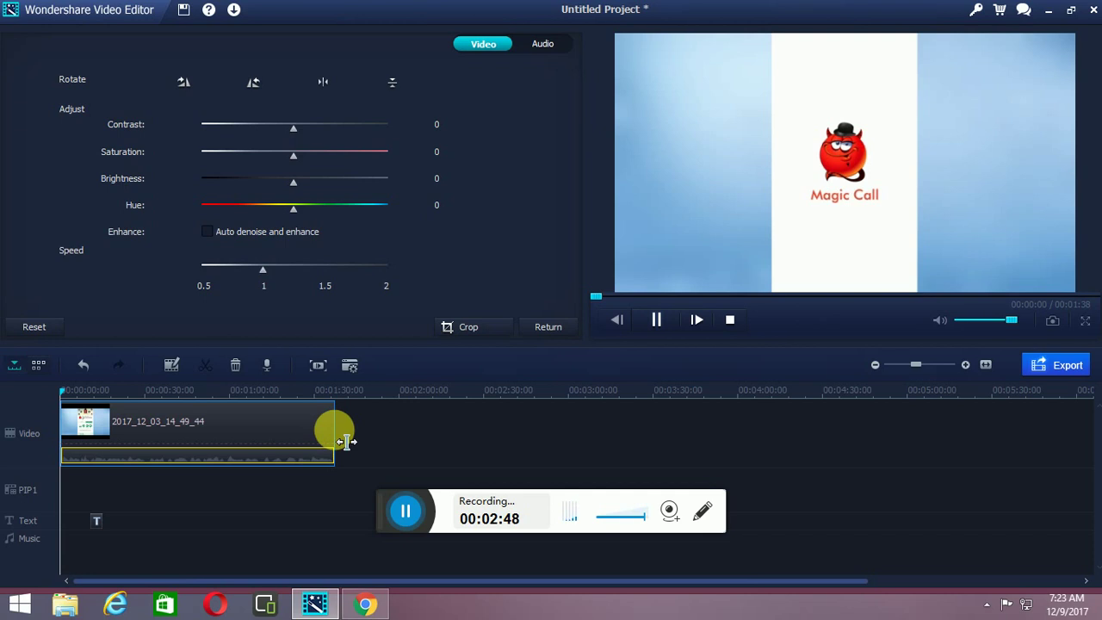
drag(344, 442, 156, 415)
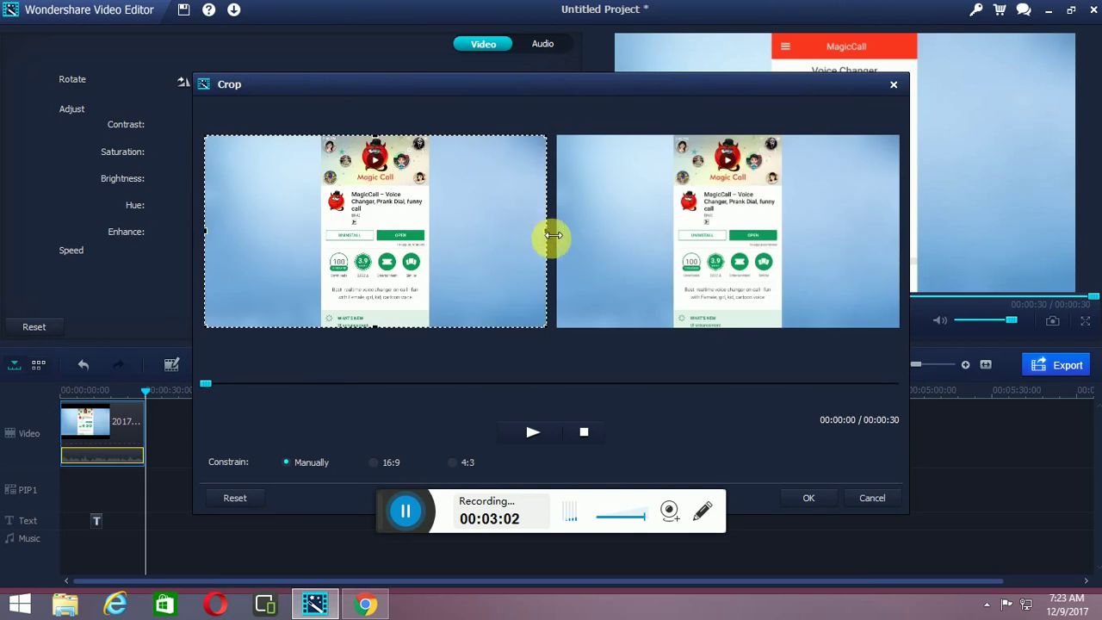
Step: Crop off the frame's right side, then review the clip's audio and video settings
mouse_move(546, 237)
mouse_down()
mouse_move(140, 254)
mouse_move(598, 244)
mouse_up()
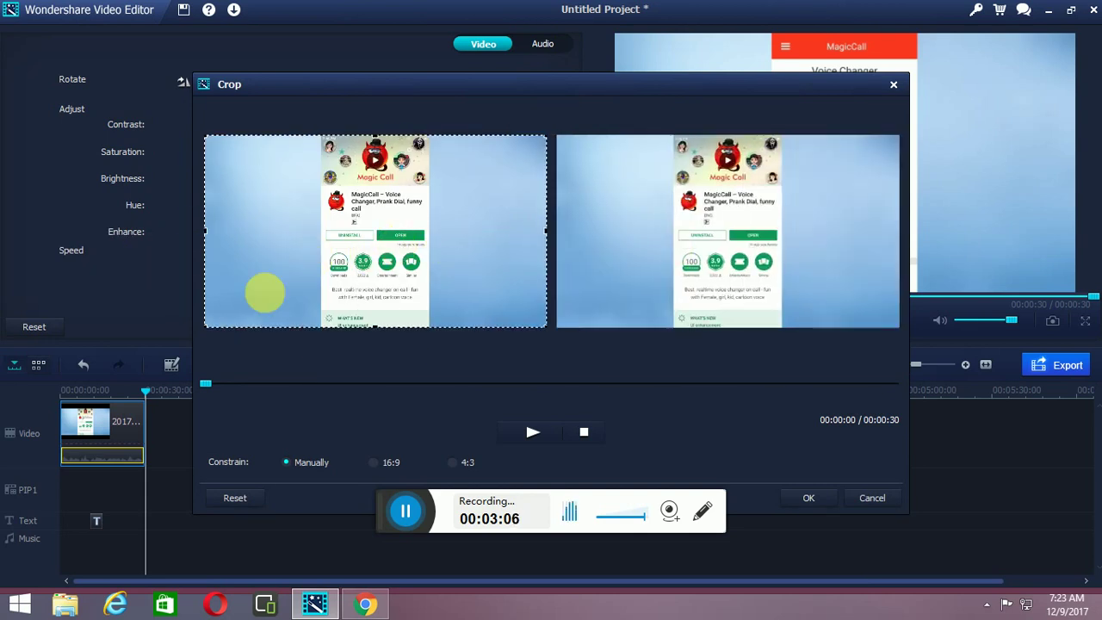
click(892, 84)
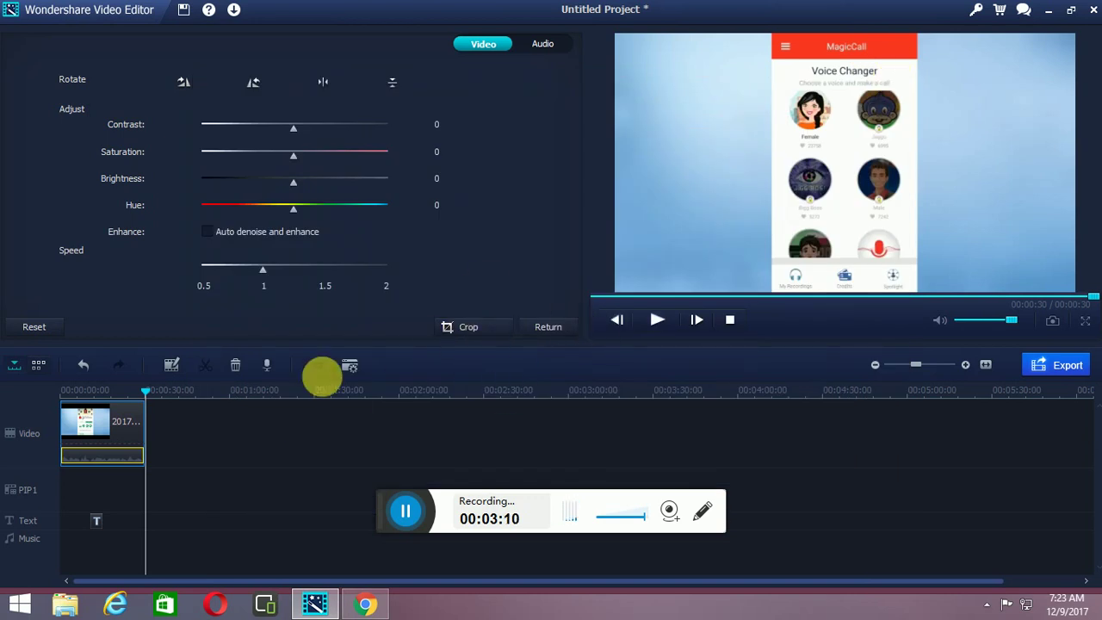
click(549, 47)
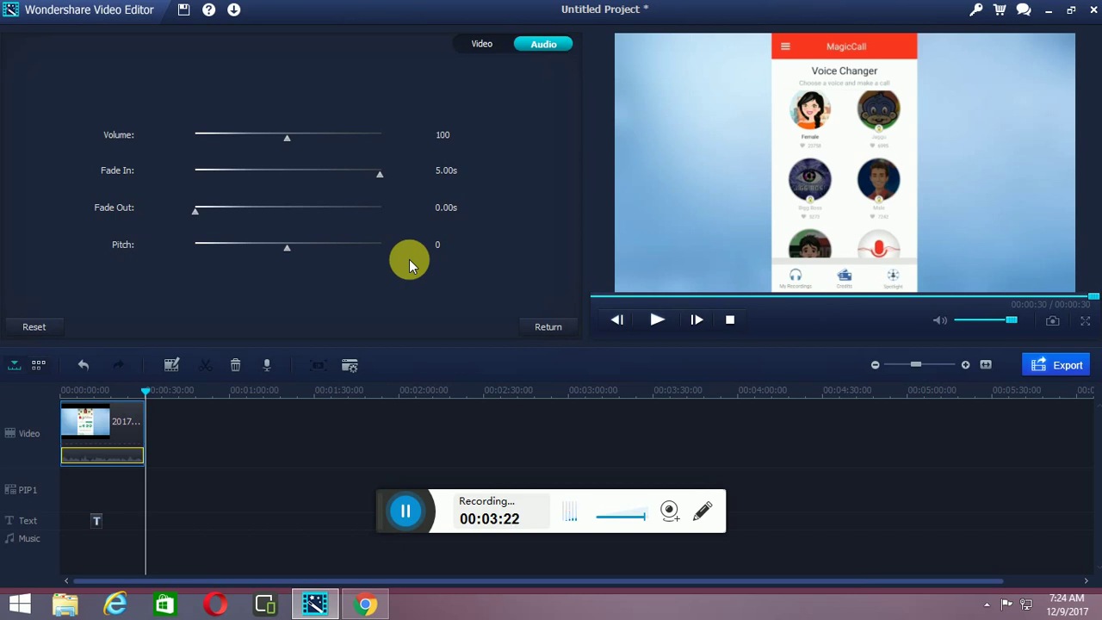
click(480, 43)
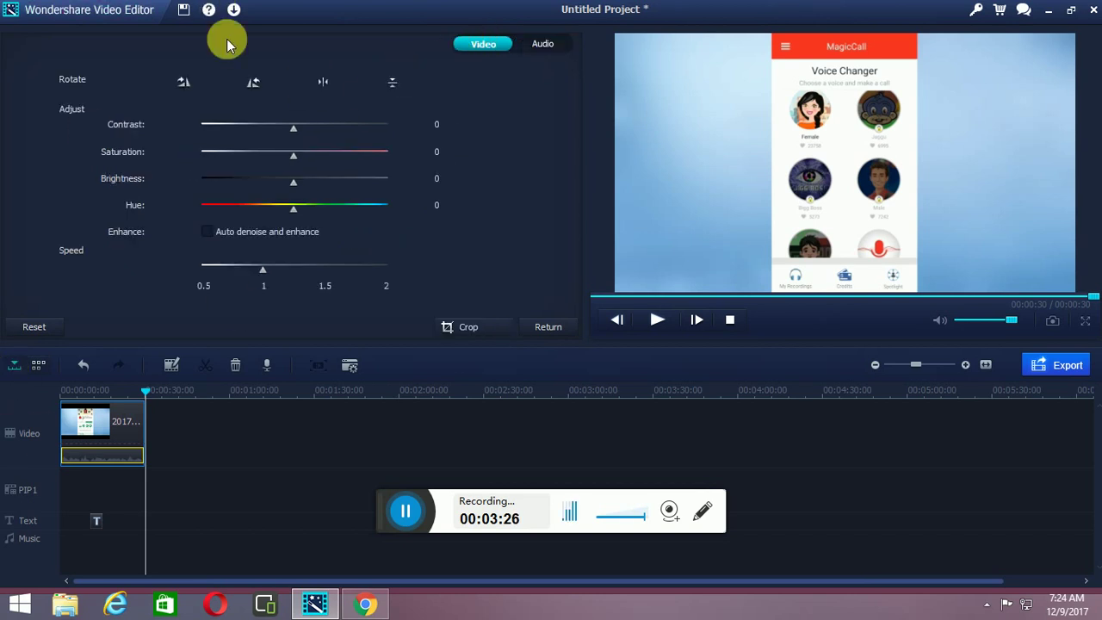
Step: Export the edited clip as MP4 Video 'My Video' and open its output folder
click(1058, 372)
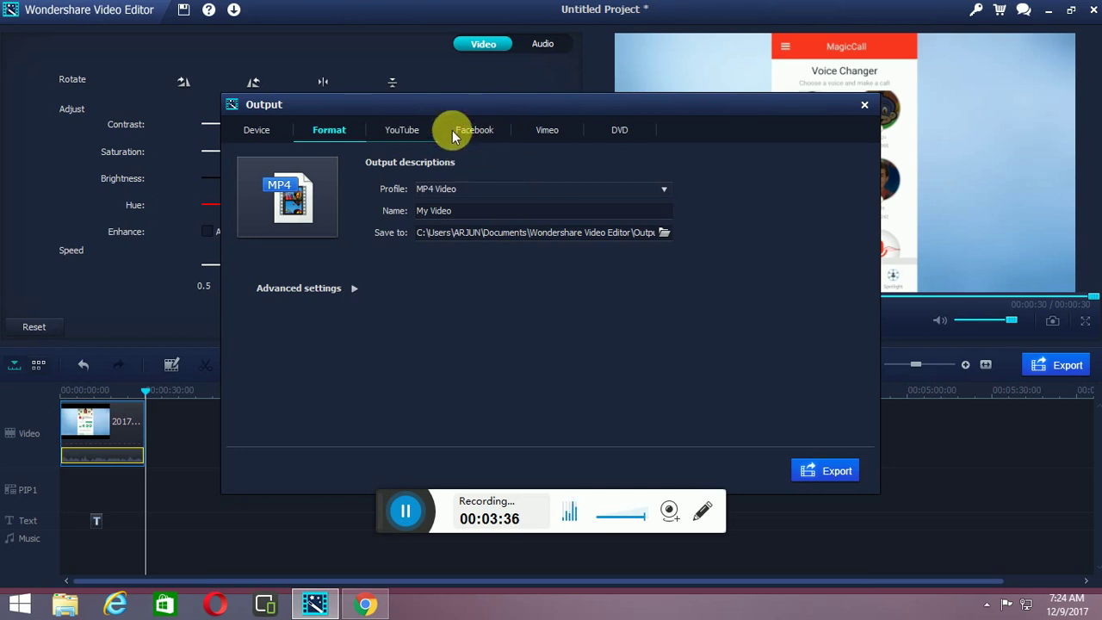
click(405, 134)
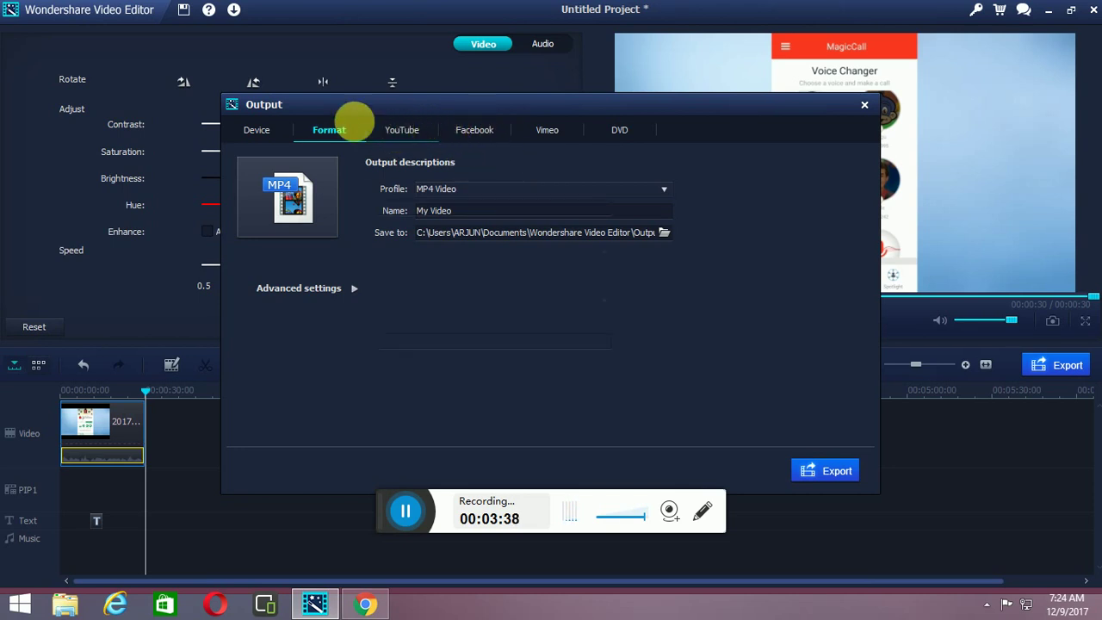
click(823, 100)
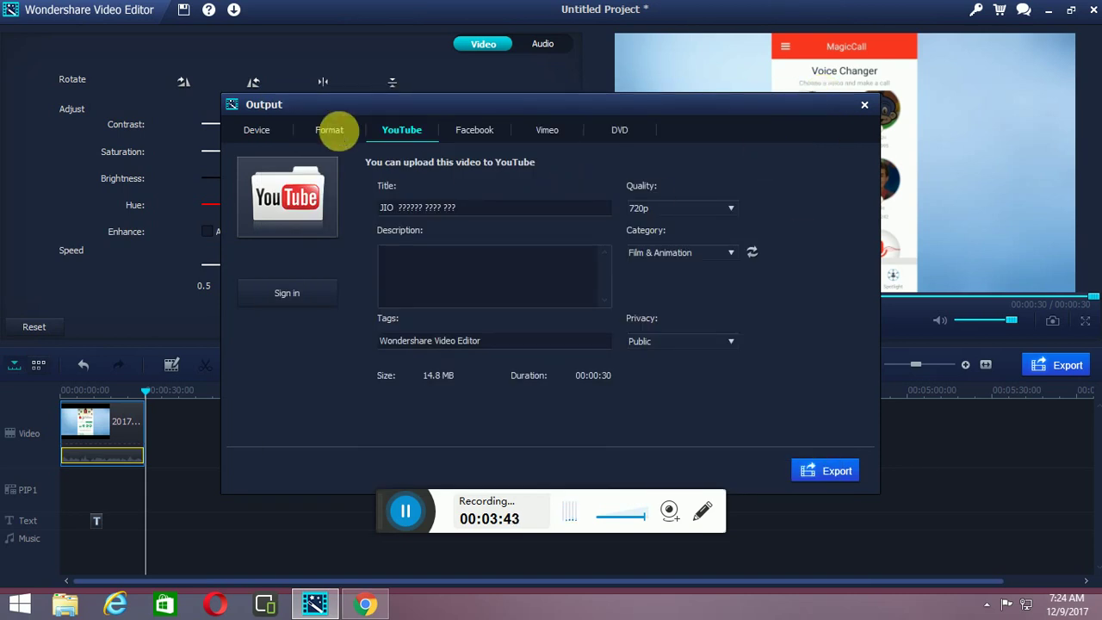
click(335, 131)
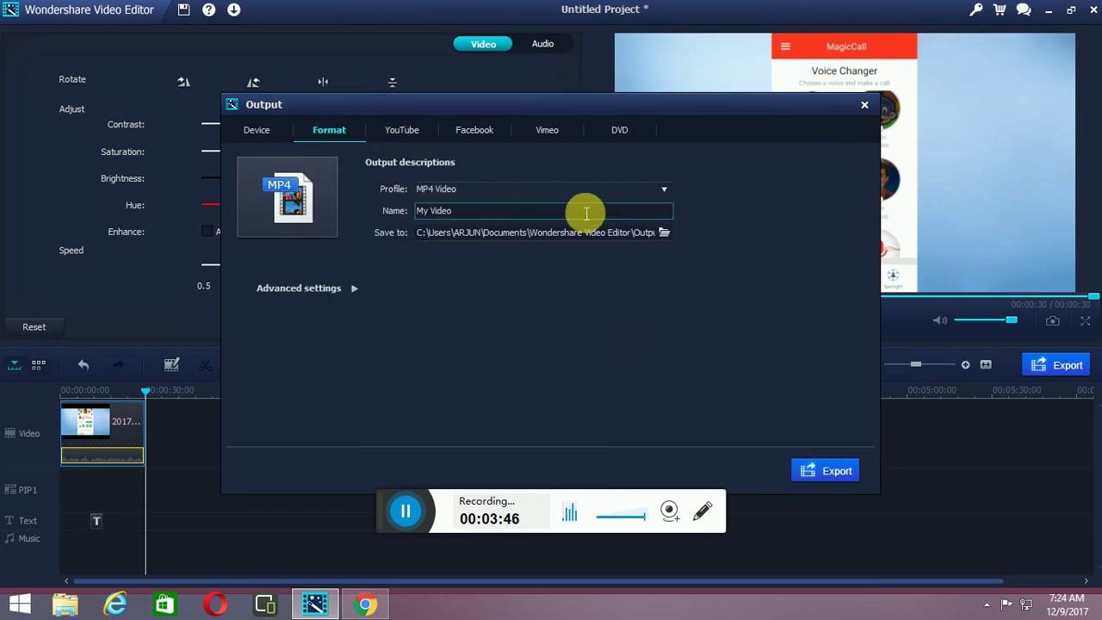
click(833, 469)
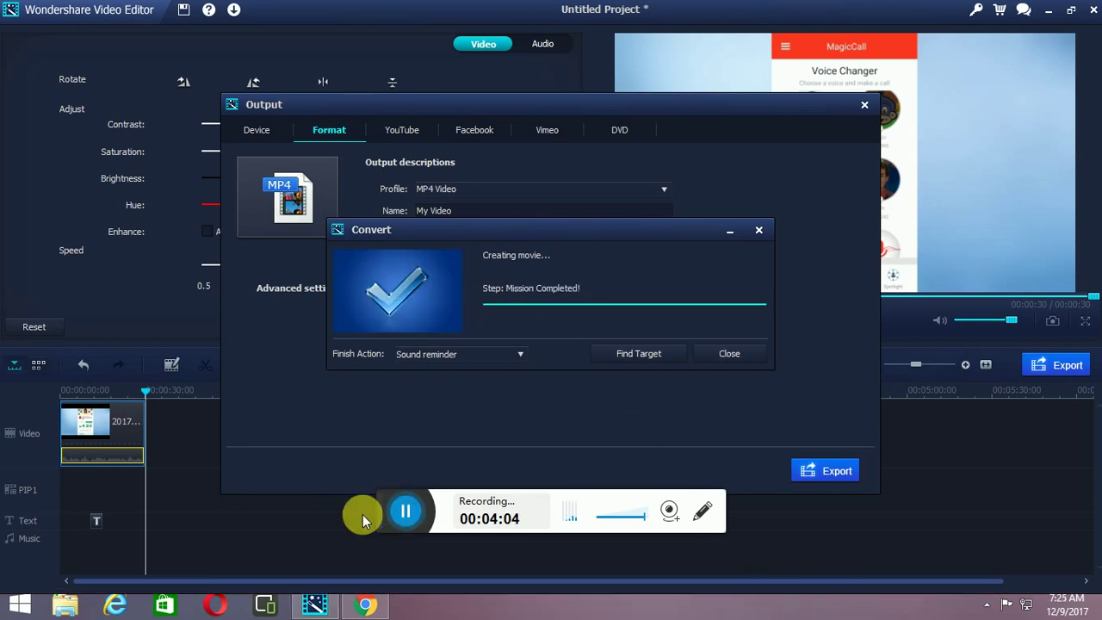
click(634, 357)
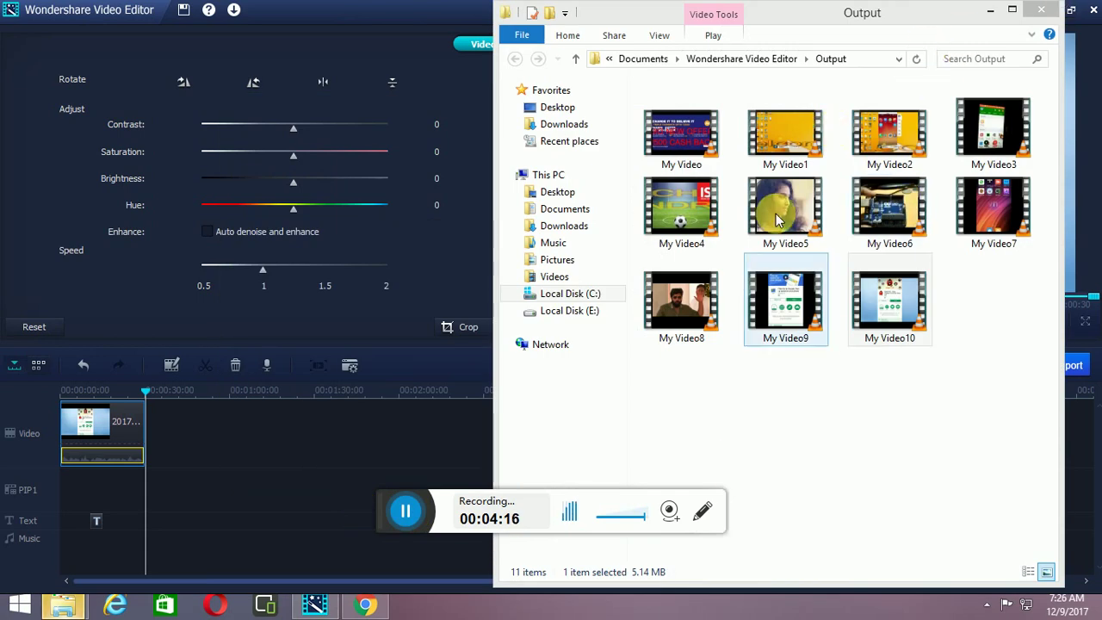
Step: Close the Output folder window after checking the exported video
click(1071, 13)
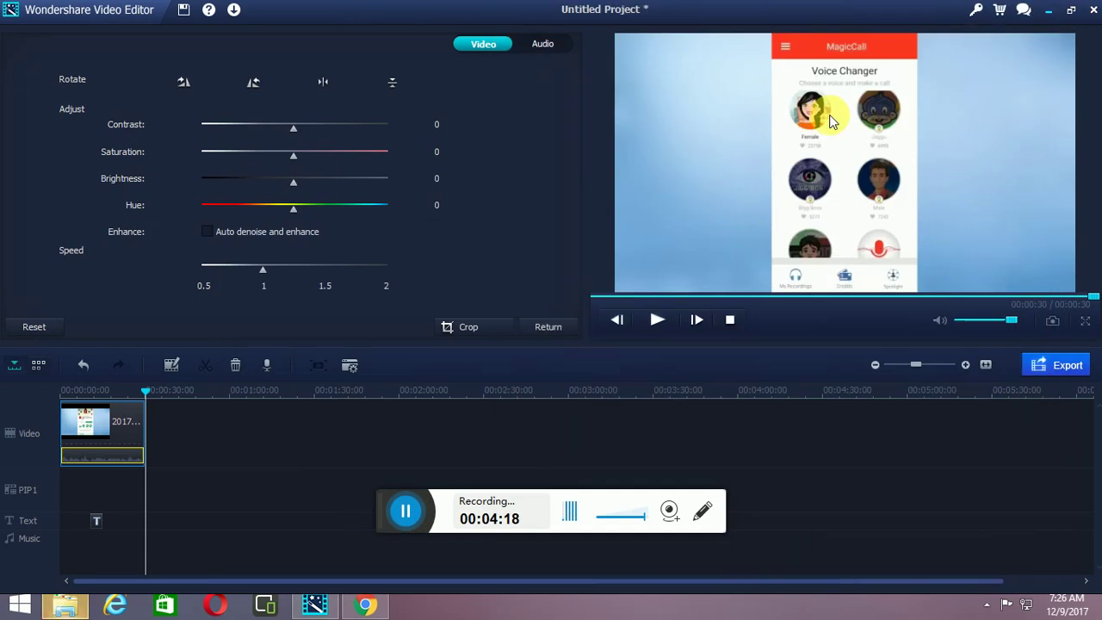
Step: Undo three times, restoring the full 1:38 clip with the hi caption
click(86, 364)
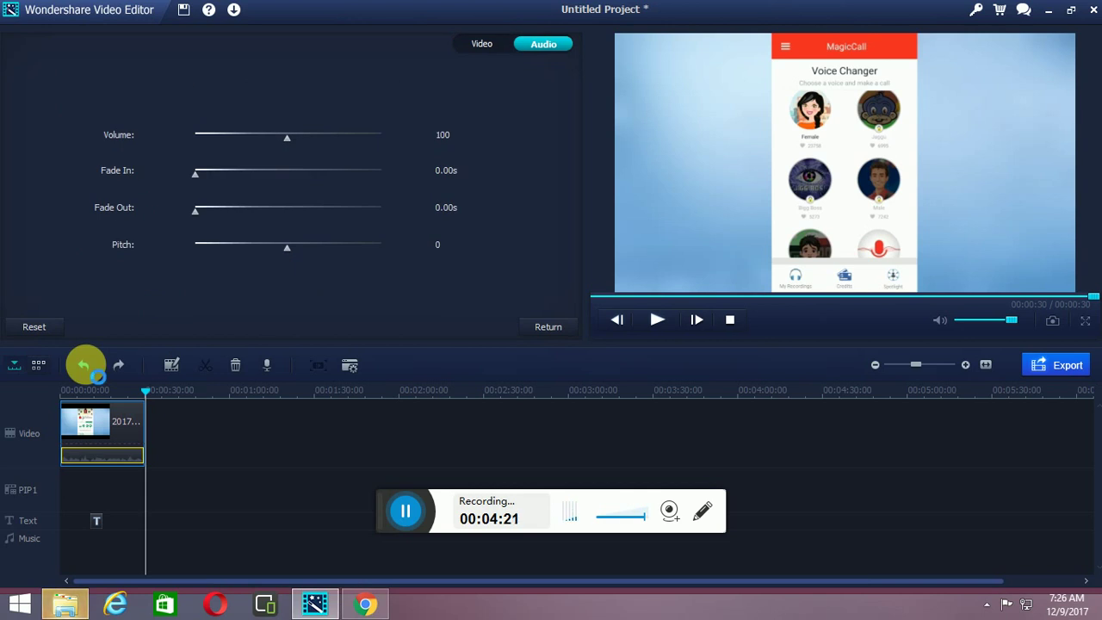
click(85, 364)
click(85, 364)
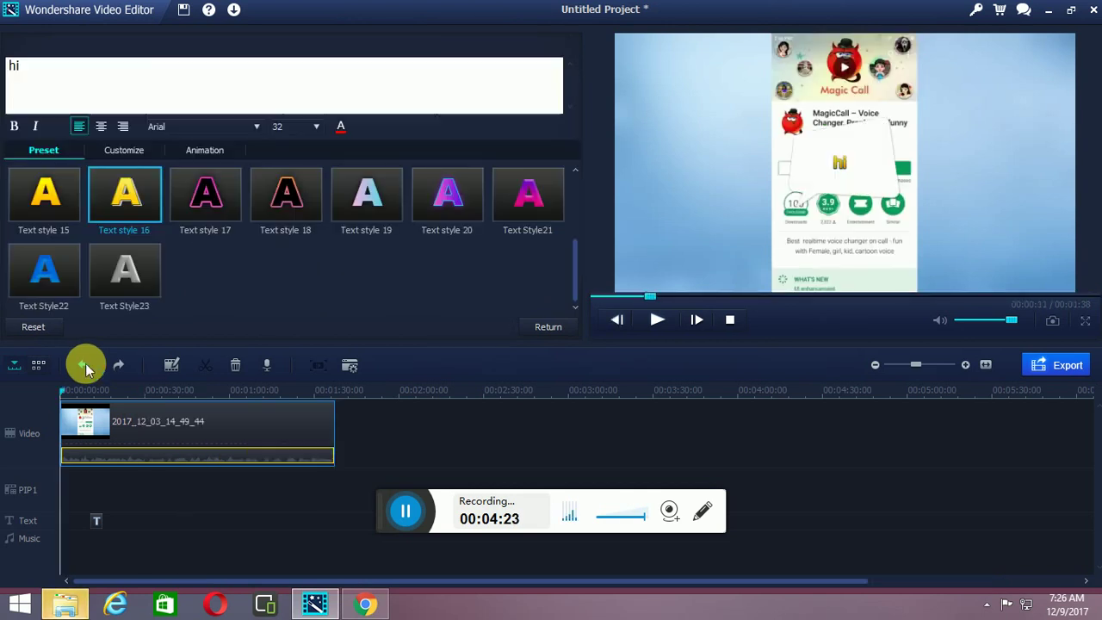